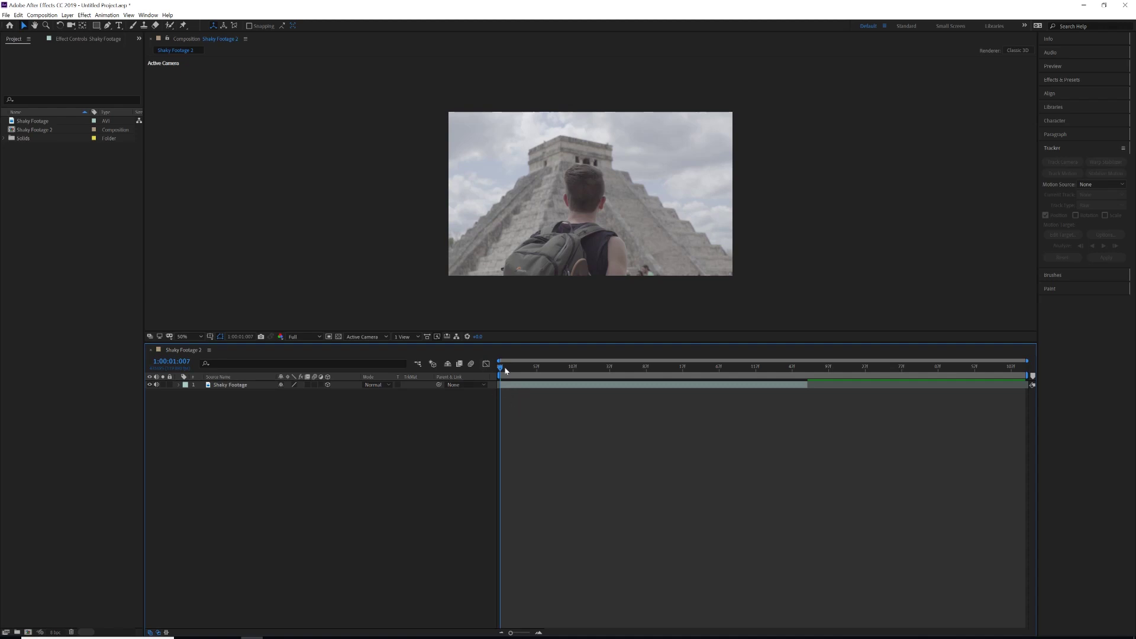
key("space")
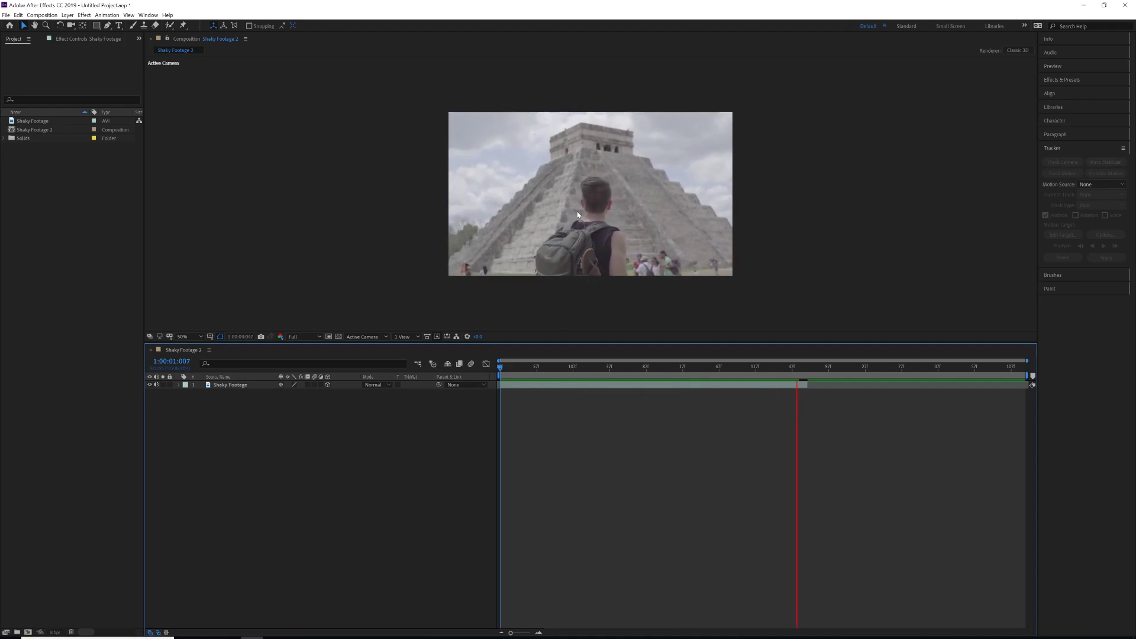
key("space")
key("Home")
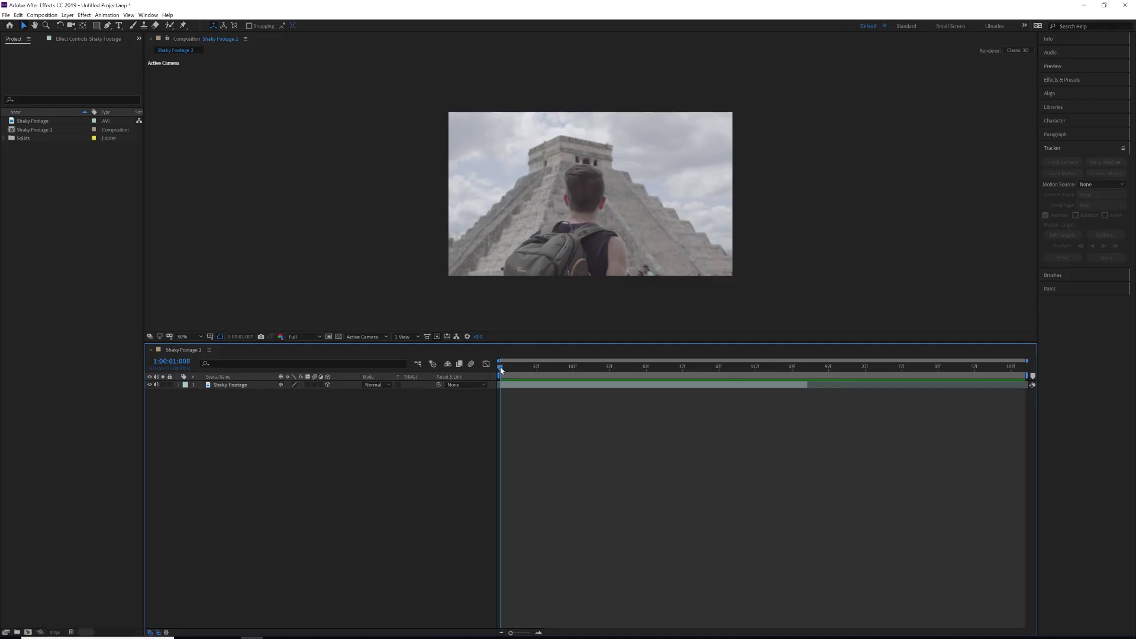
mouse_move(500, 369)
left_mouse_down()
mouse_move(550, 364)
mouse_move(501, 366)
left_mouse_up()
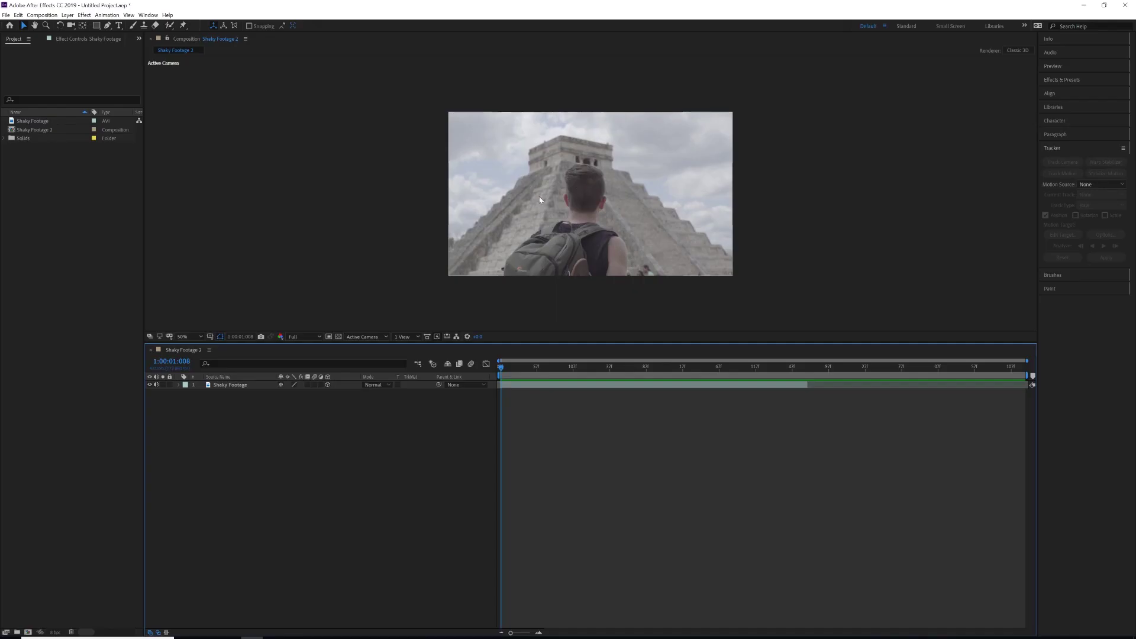
left_click_drag(501, 368, 521, 369)
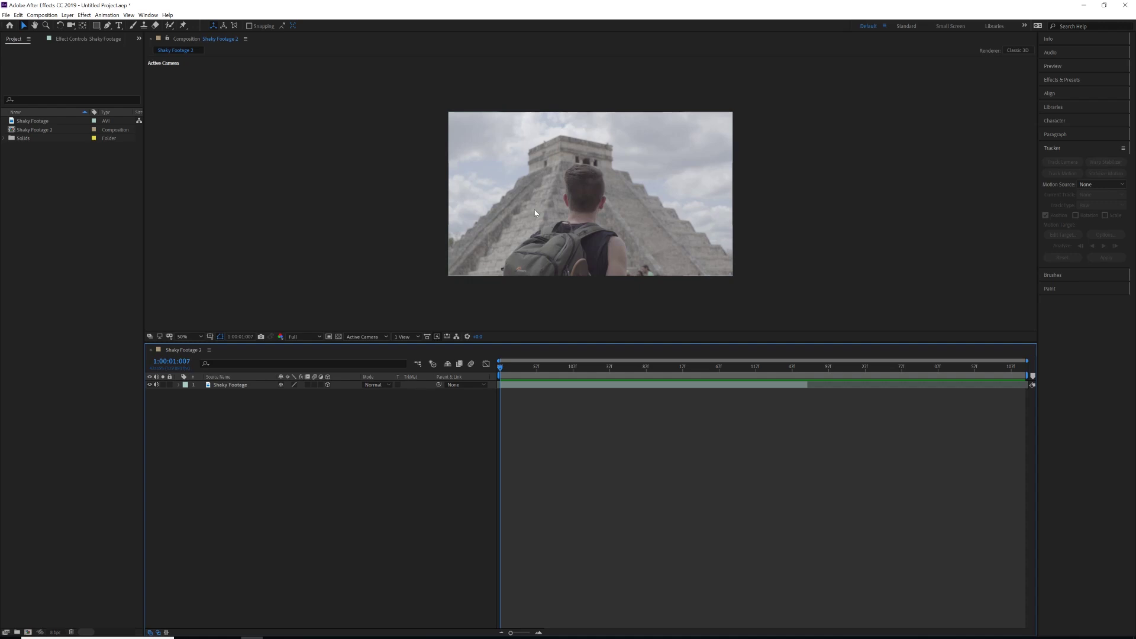
left_click(509, 385)
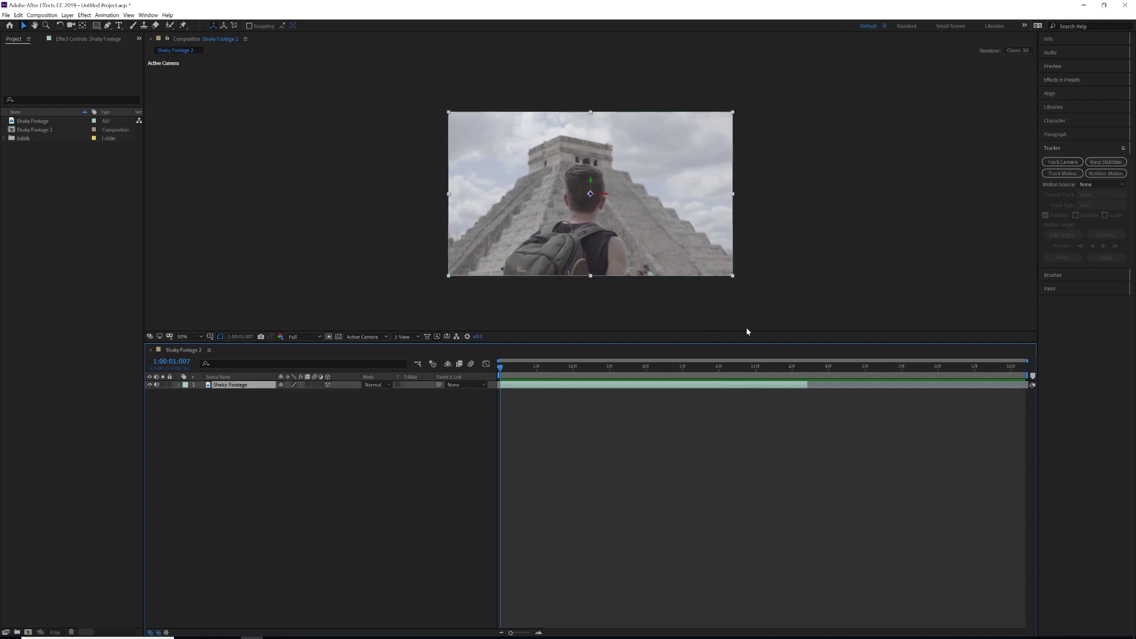
Start a motion track on Shaky Footage and place Track Point 1 on the backpack strap, resizing its search area.
left_click(1062, 174)
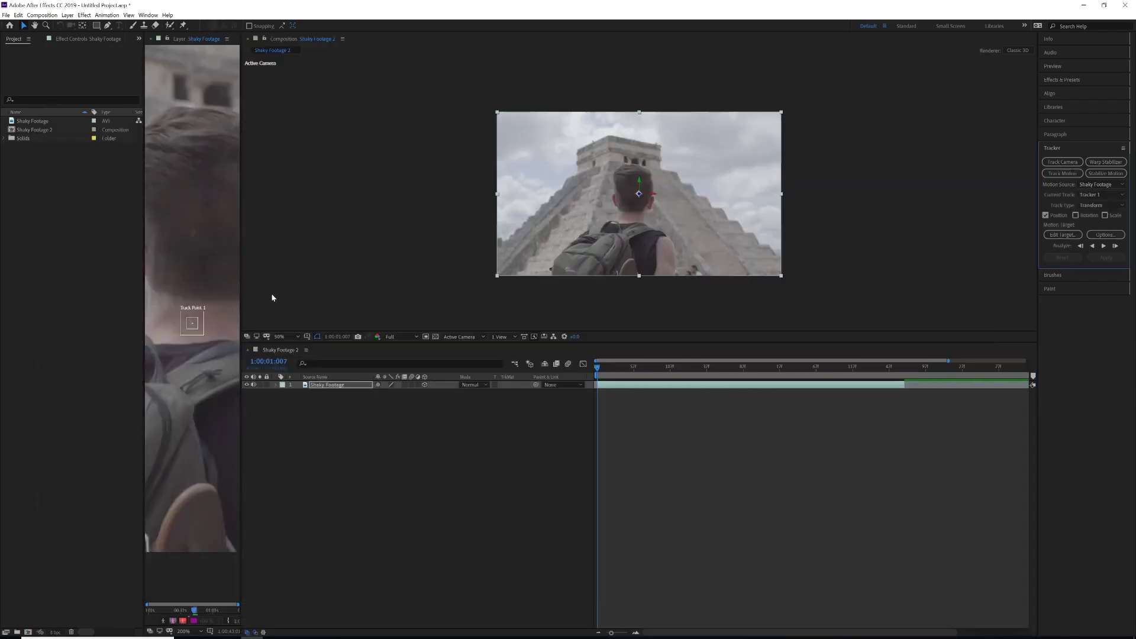
left_click_drag(245, 211, 671, 197)
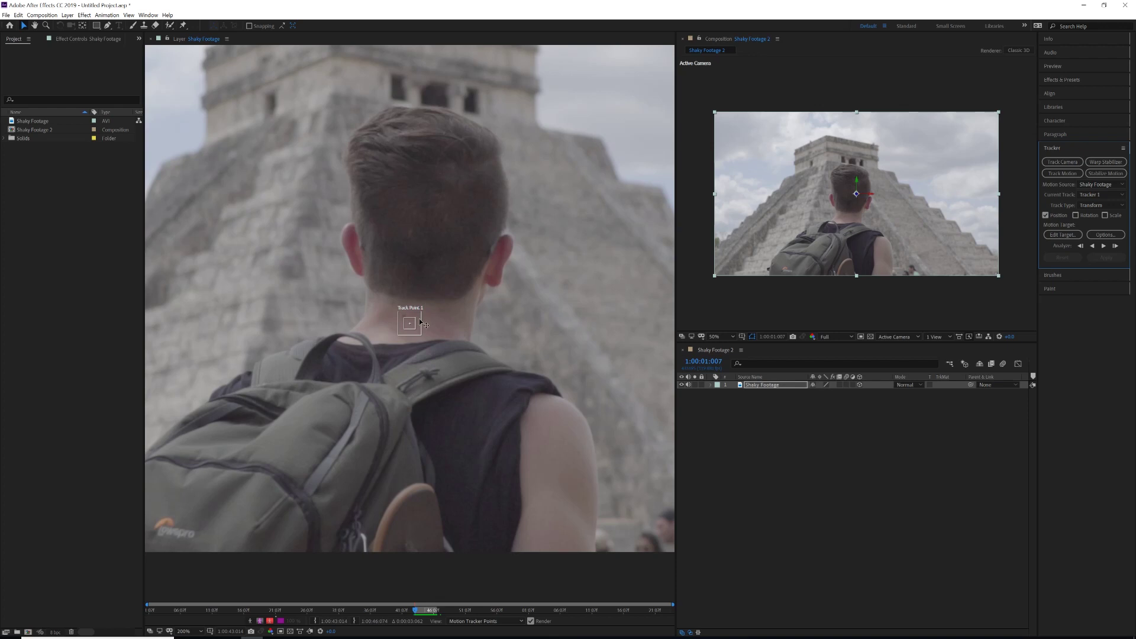
left_click_drag(419, 321, 510, 267)
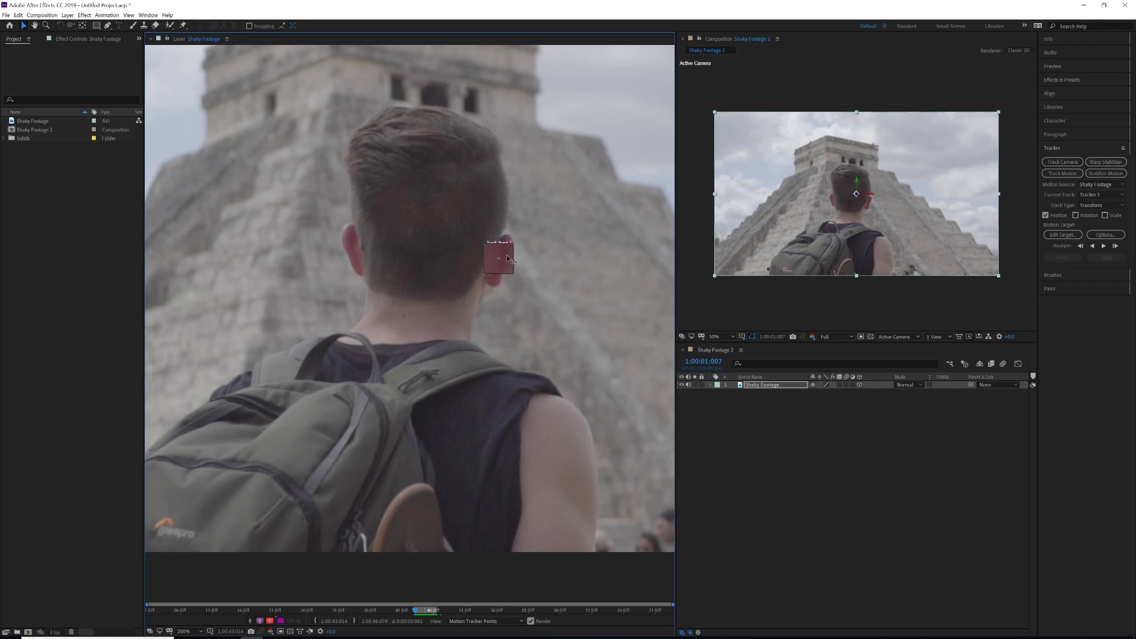
left_click_drag(507, 257, 438, 378)
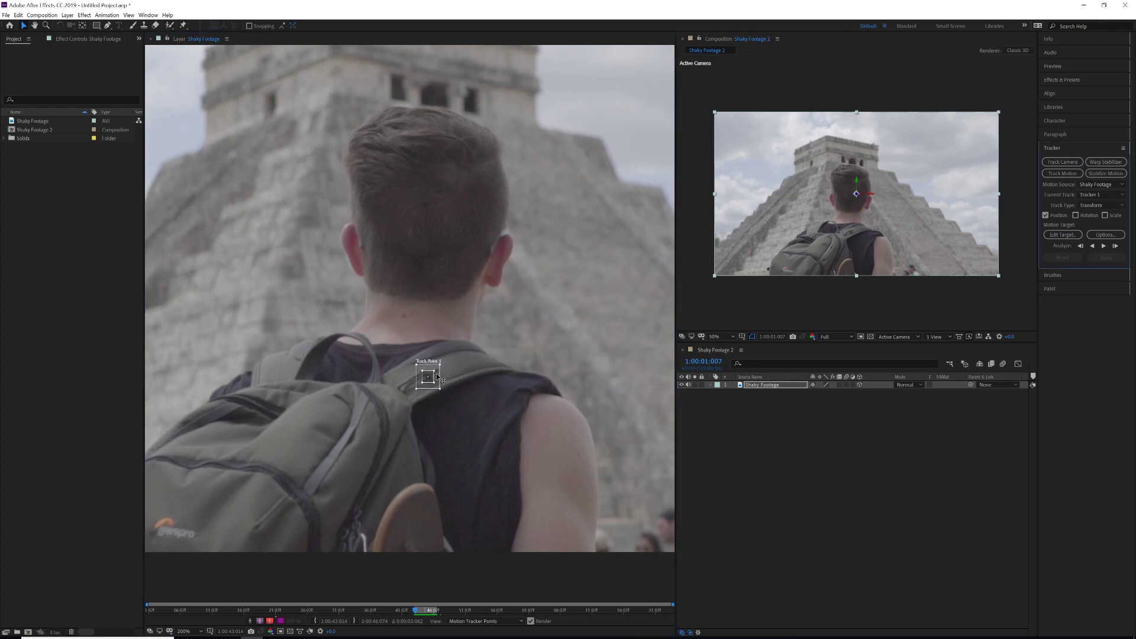
left_click(434, 374)
left_click_drag(440, 365, 440, 365)
Analyze the backpack-strap track forward, scrub back to check it, and close the footage layer view.
left_click(1102, 246)
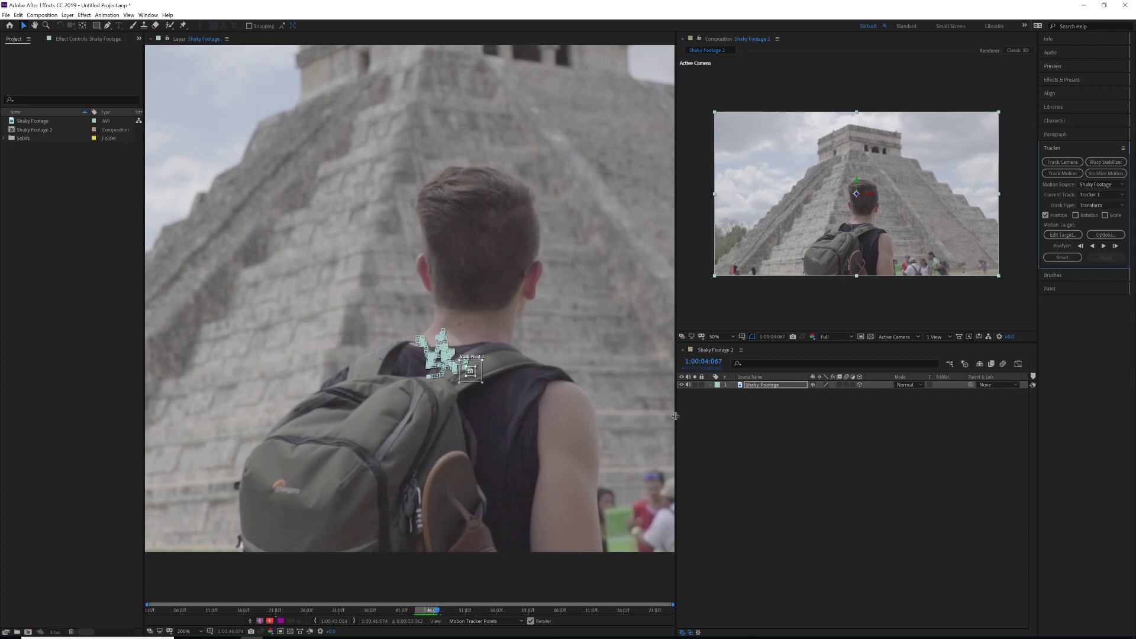
left_click_drag(675, 422, 558, 417)
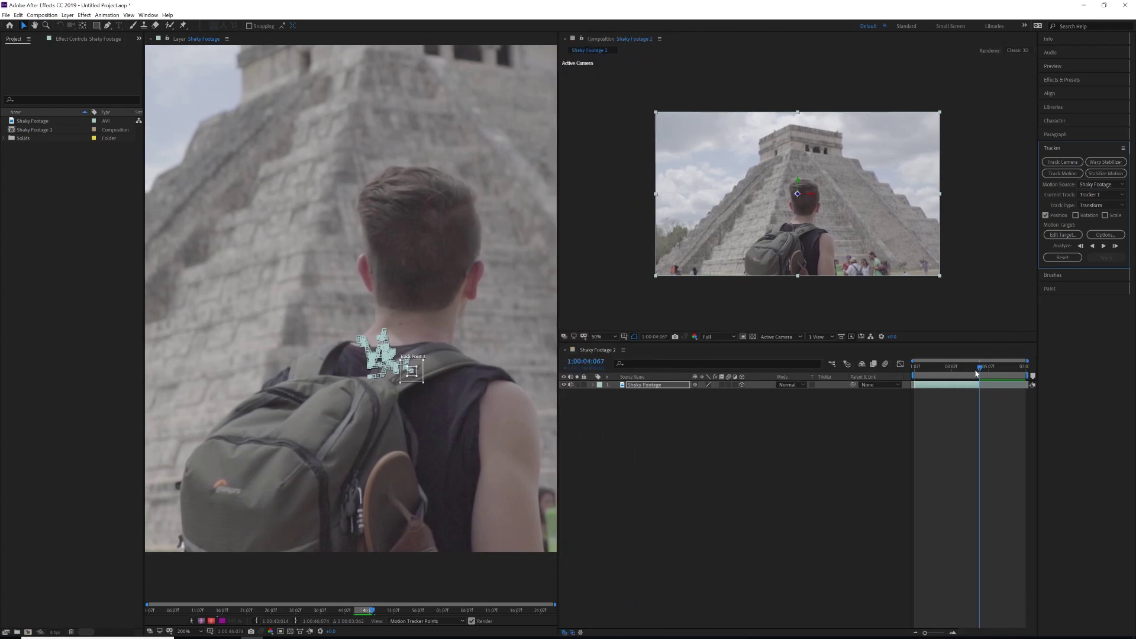
left_click_drag(979, 367, 956, 369)
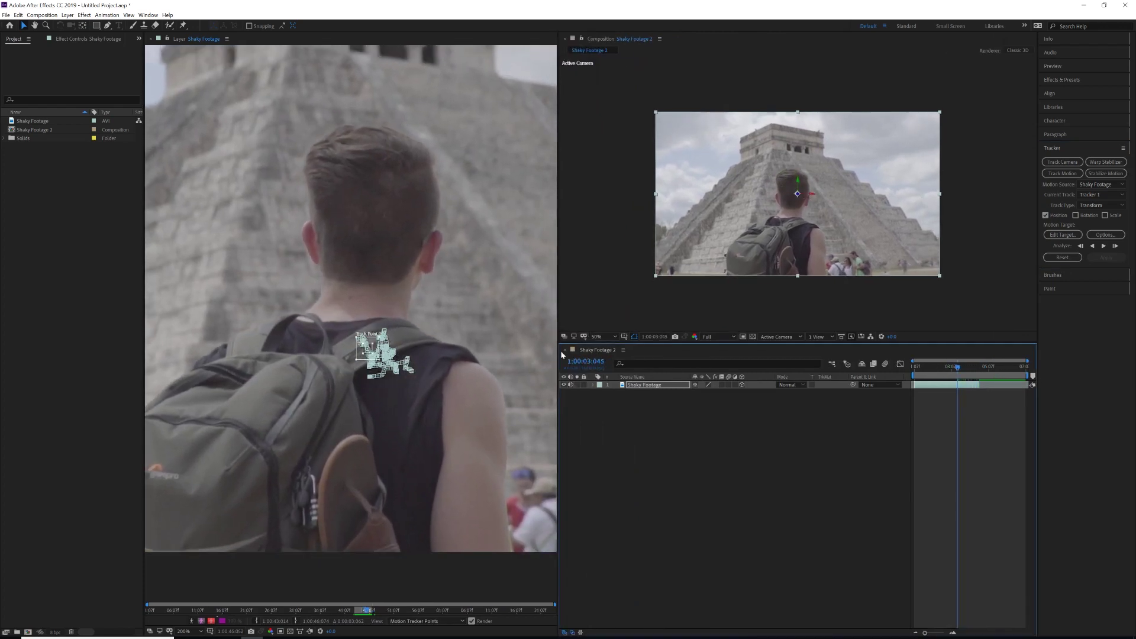
left_click(150, 39)
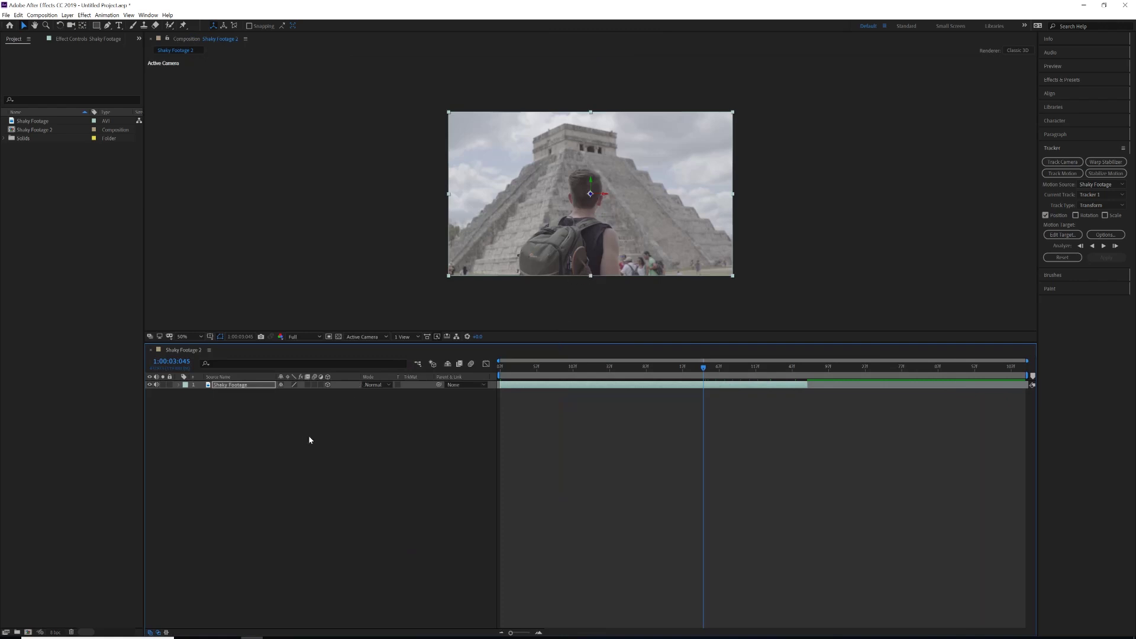
Add a Null Object (Null 3), toggle its visibility off and on, then select Shaky Footage.
right_click(288, 422)
mouse_move(298, 424)
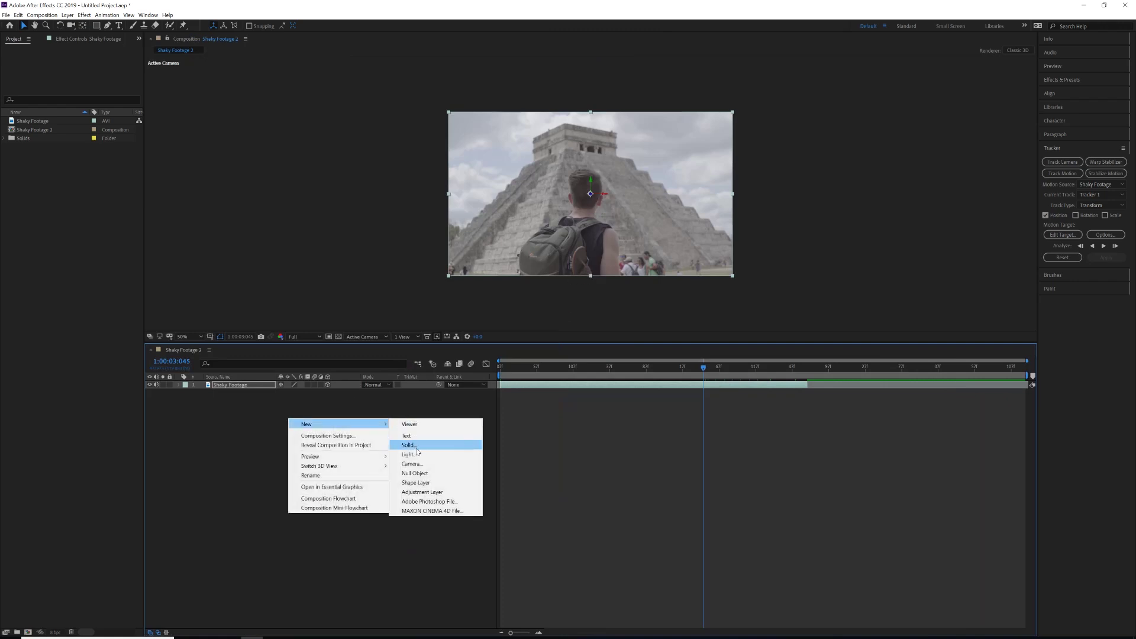
left_click(415, 473)
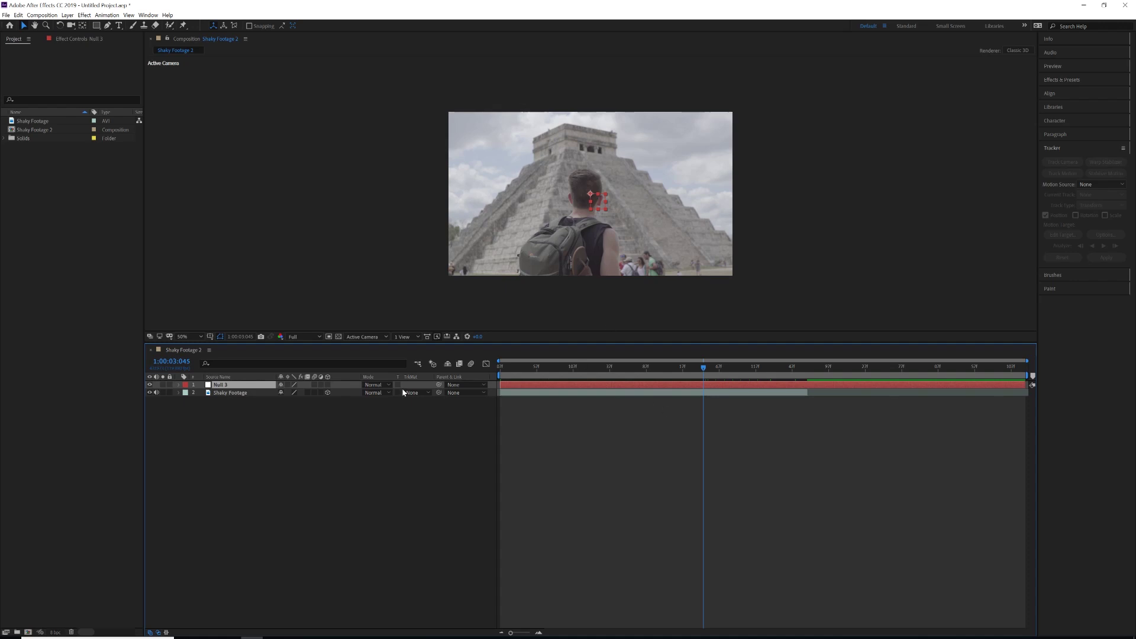
left_click(150, 384)
left_click(150, 384)
left_click(652, 393)
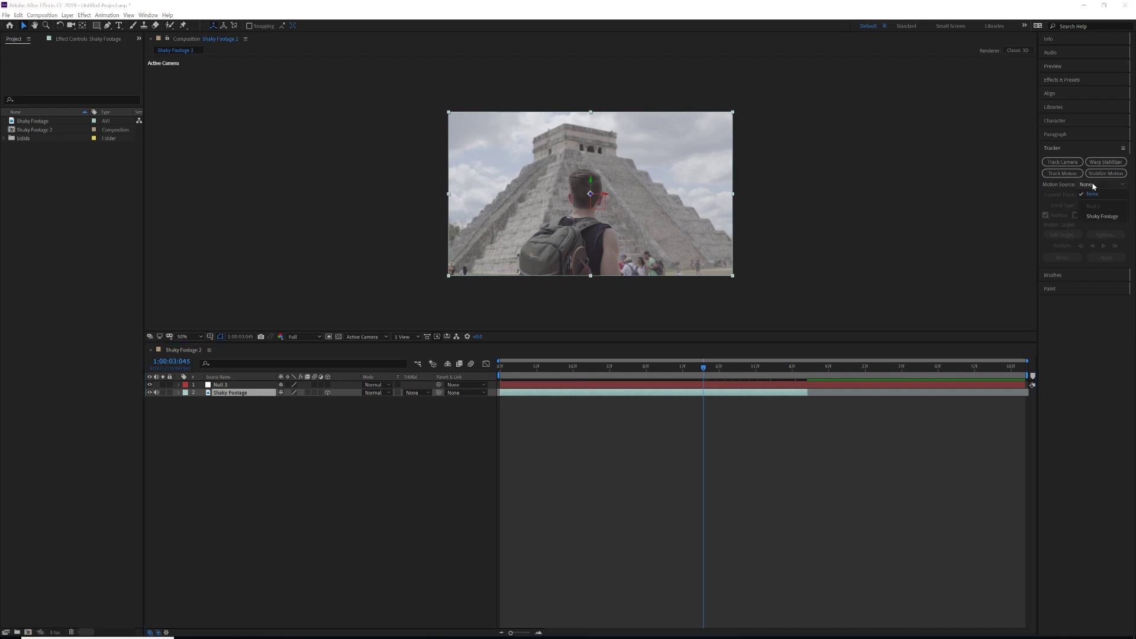
Set the tracker's motion target to the Null 3 layer.
left_click(1100, 216)
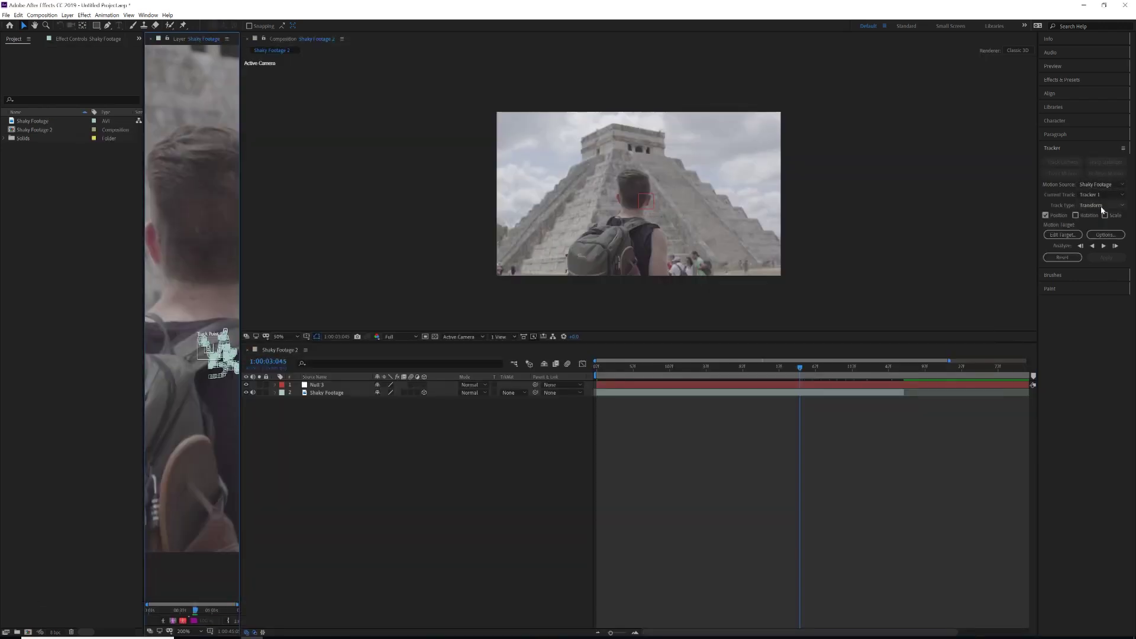
left_click(1067, 233)
left_click(602, 311)
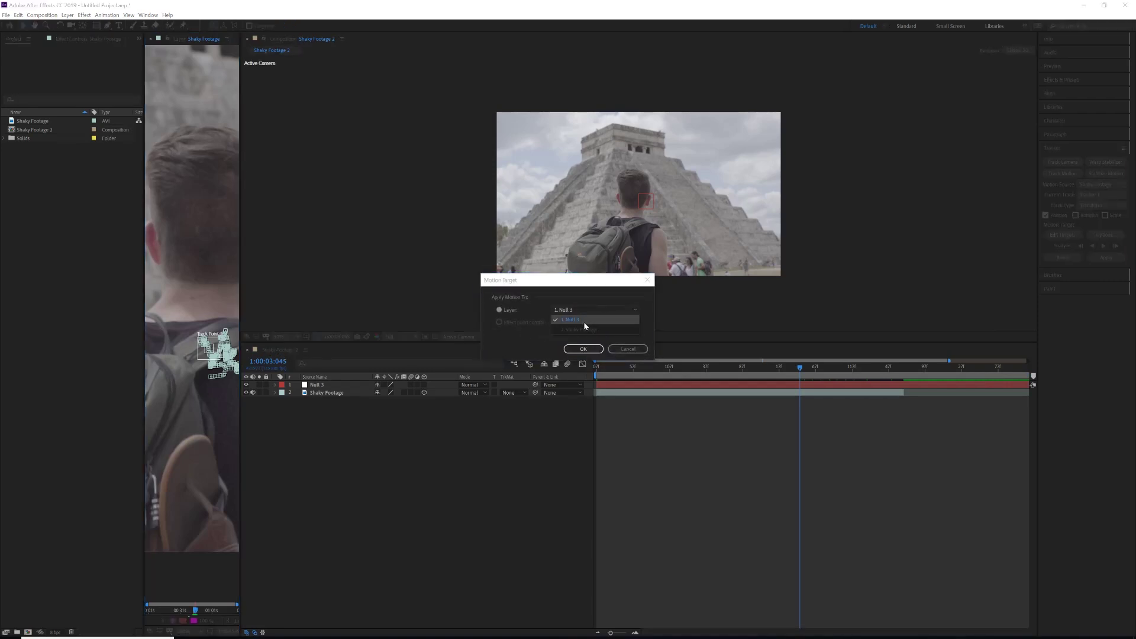
left_click(583, 321)
left_click(583, 349)
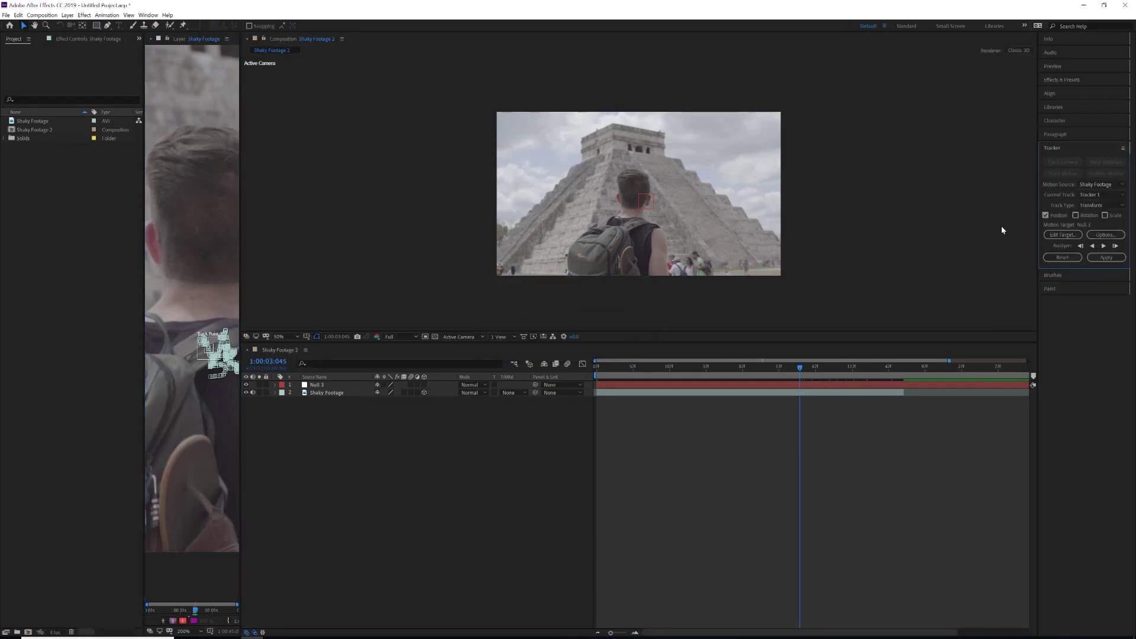
Apply the tracked X and Y motion to Null 3 and scrub to check it.
left_click(1115, 259)
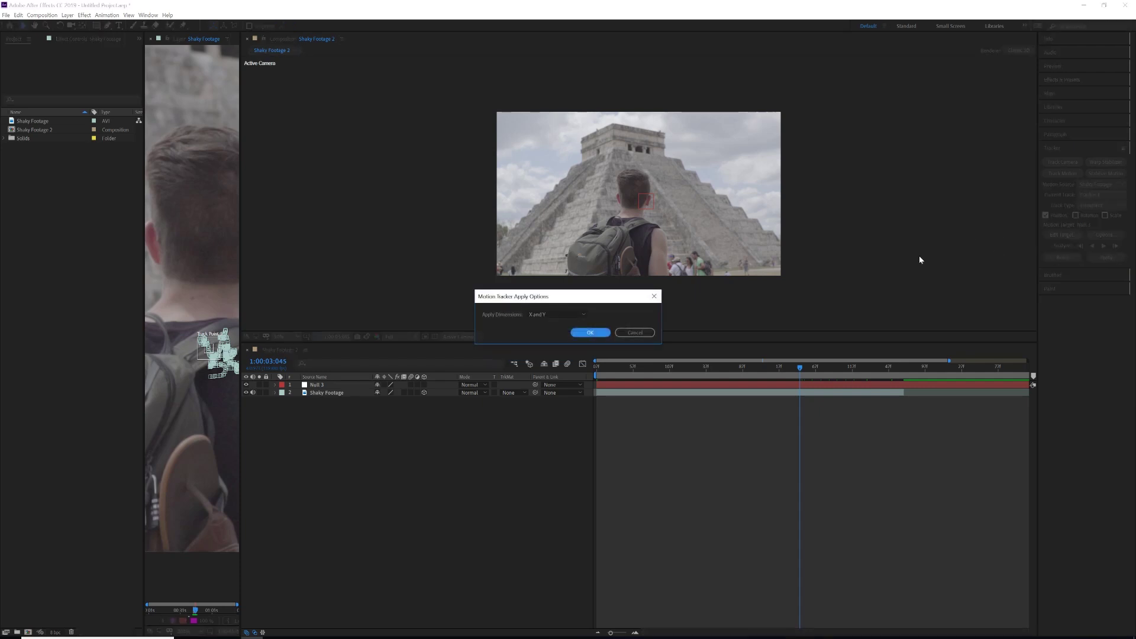
left_click(590, 333)
left_click(595, 369)
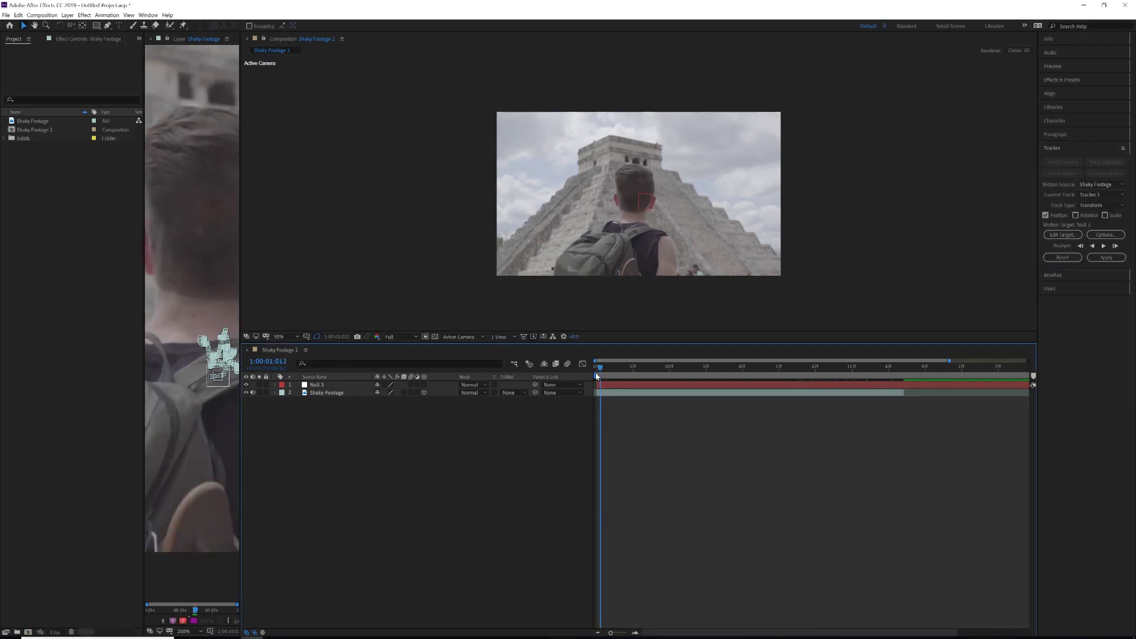
left_click(1106, 258)
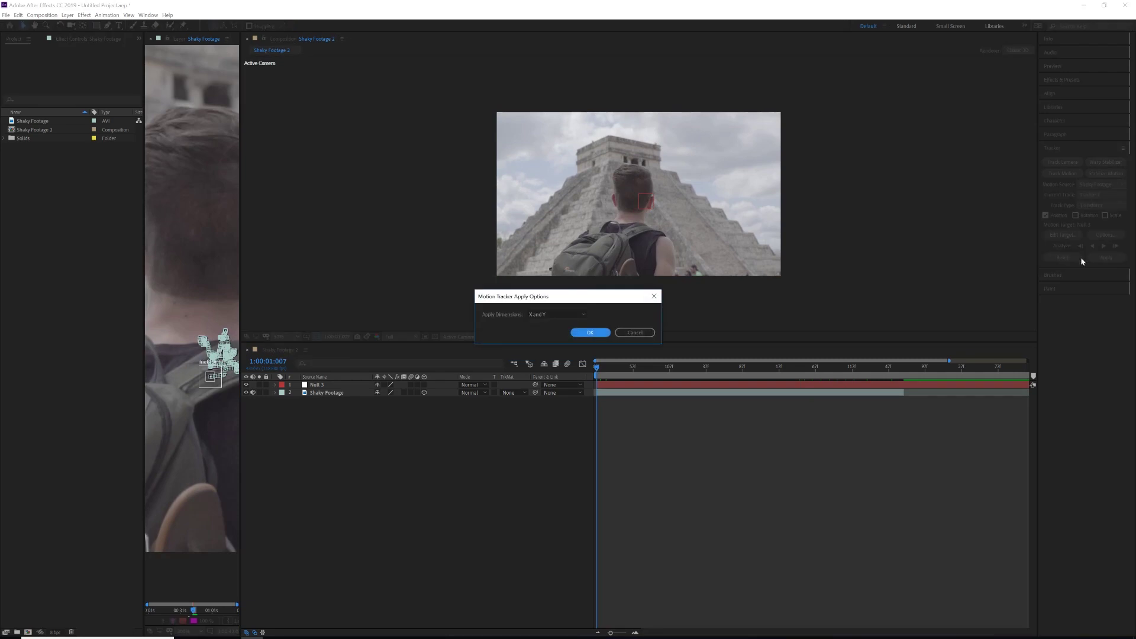
left_click(590, 334)
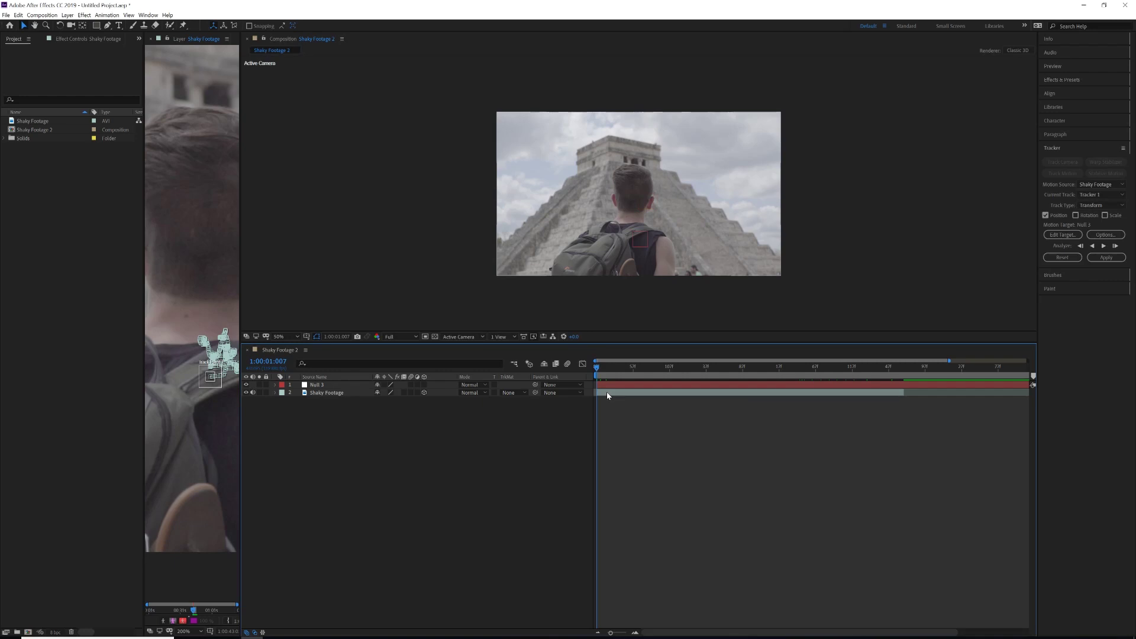
left_click_drag(600, 371, 637, 230)
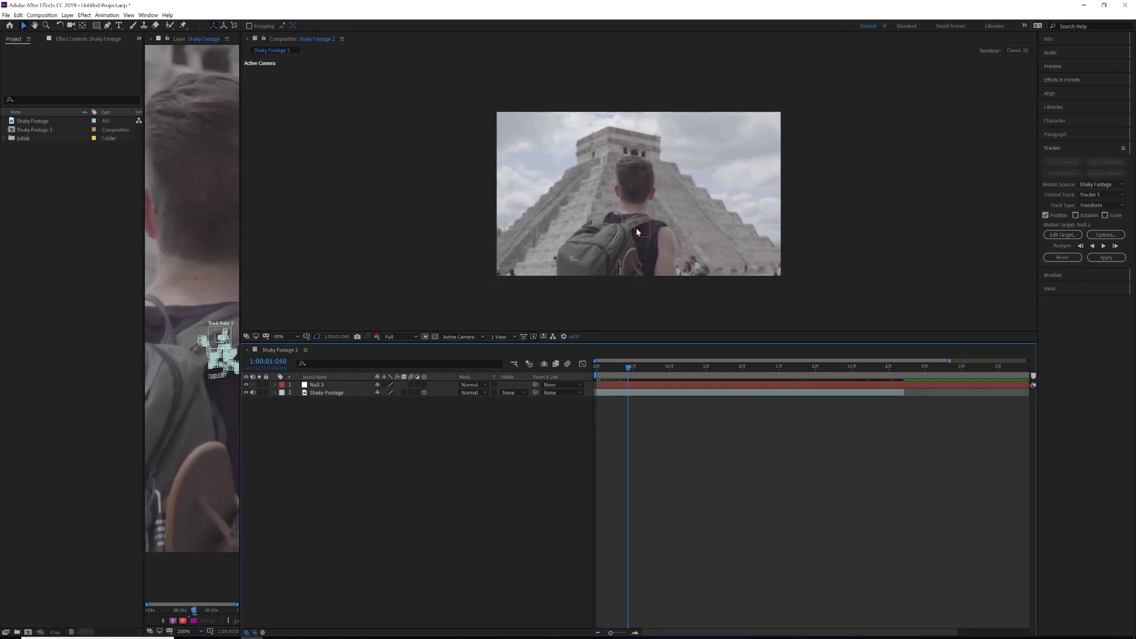
left_click_drag(630, 364, 596, 371)
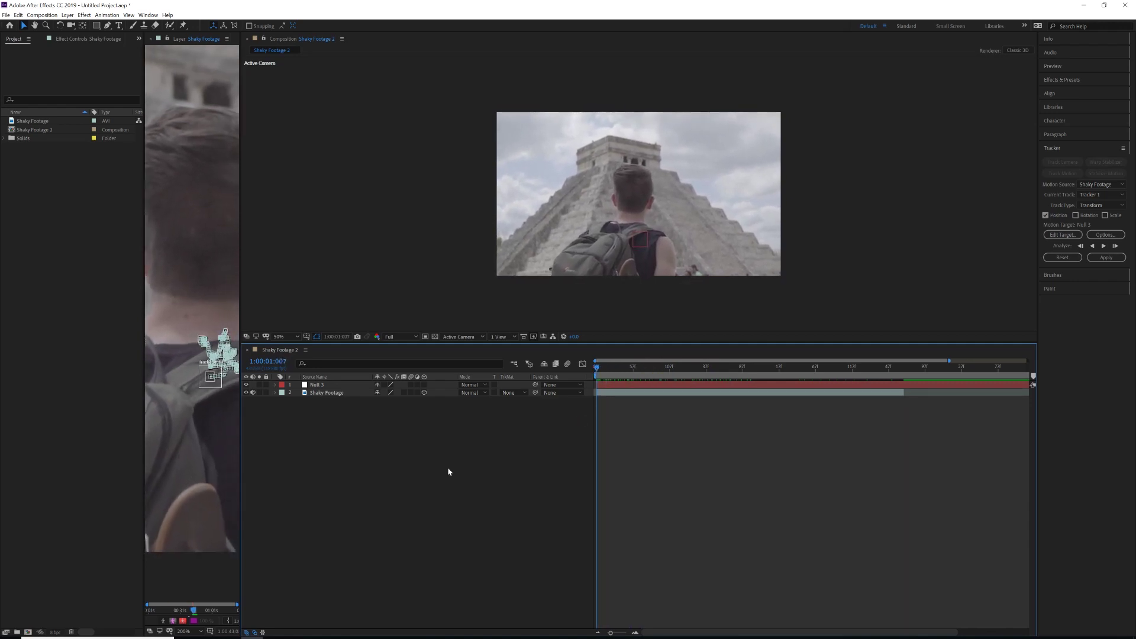
Add Camera 1 parented to Null 3, preview it, and turn on Shaky Footage's 3D switch.
right_click(378, 434)
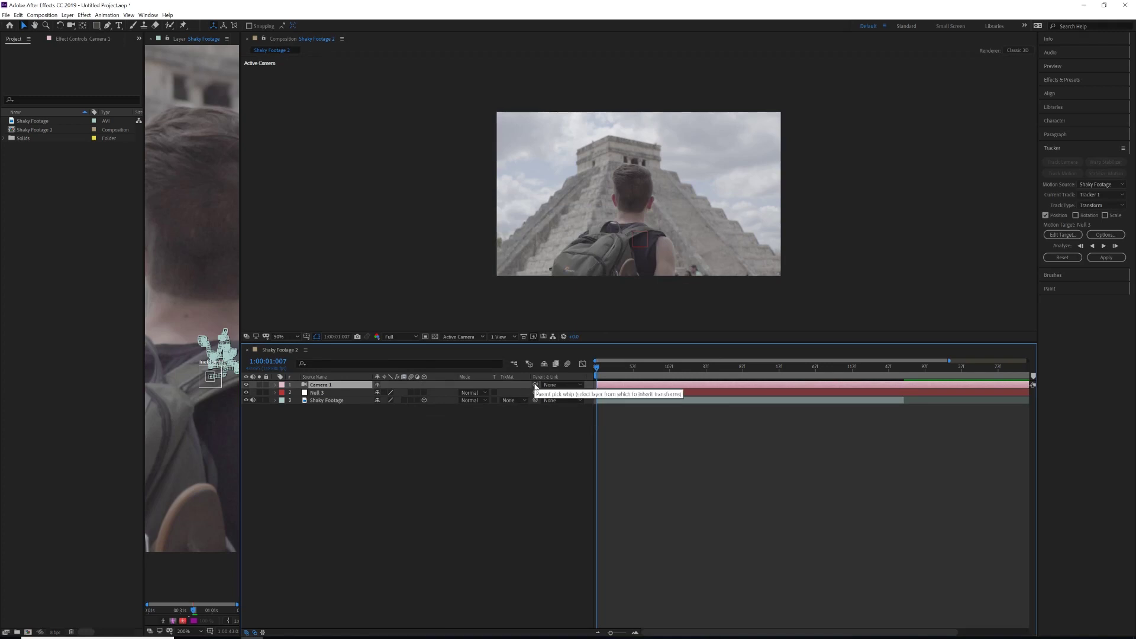
left_click_drag(535, 384, 332, 397)
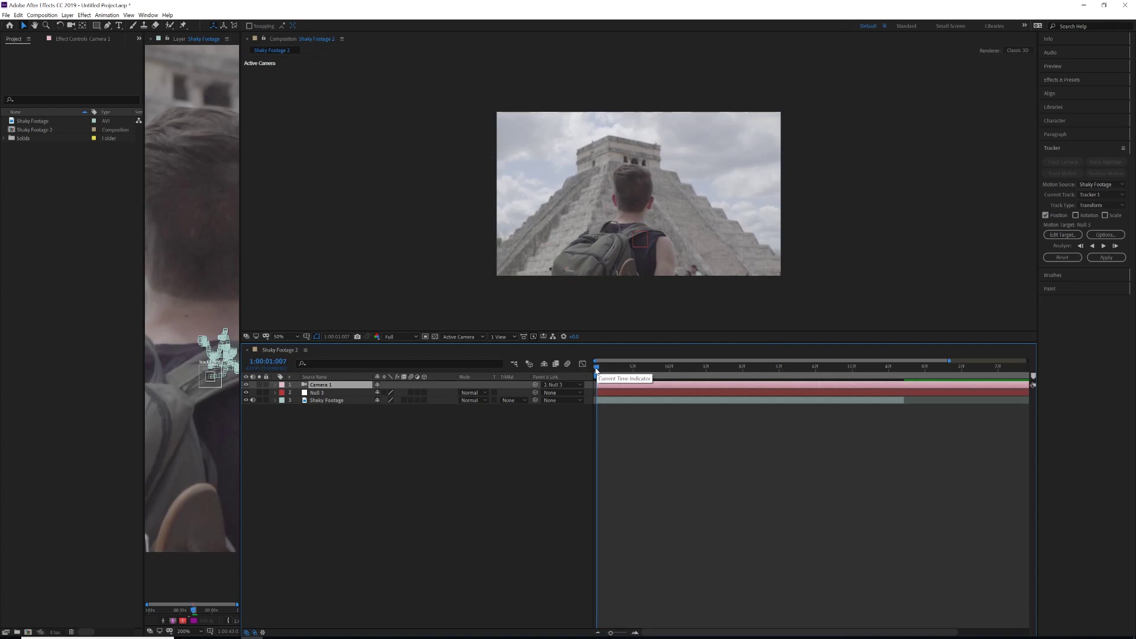
mouse_move(596, 371)
left_mouse_down()
mouse_move(634, 369)
mouse_move(589, 370)
left_mouse_up()
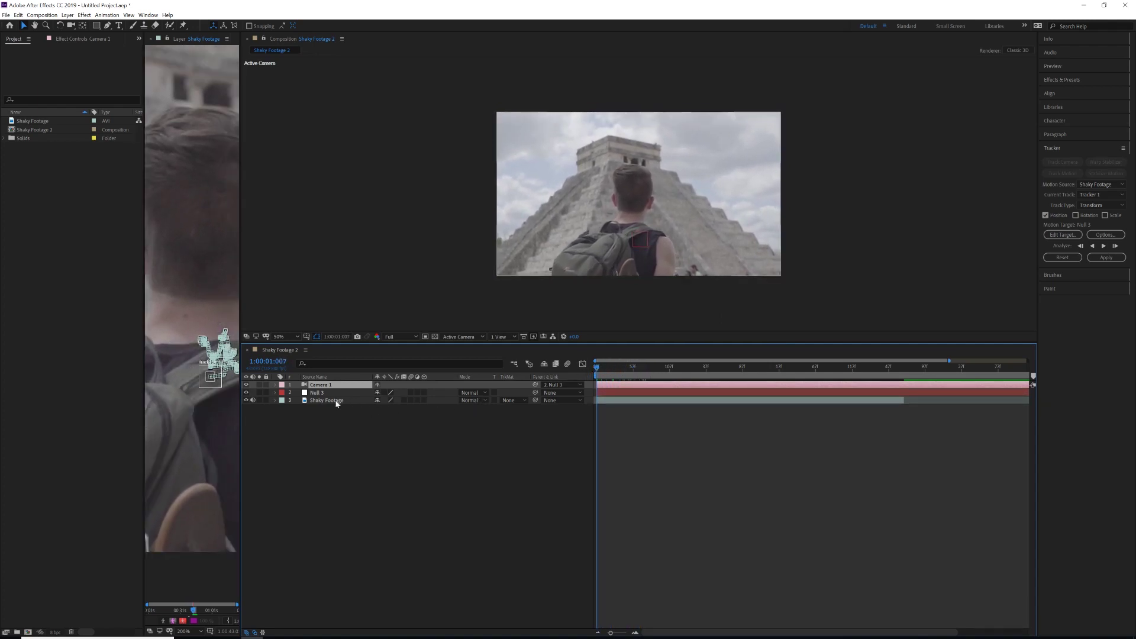
left_click(423, 401)
Scrub through the clip to review the camera-stabilized footage and its black edge gaps.
left_click_drag(598, 371, 847, 359)
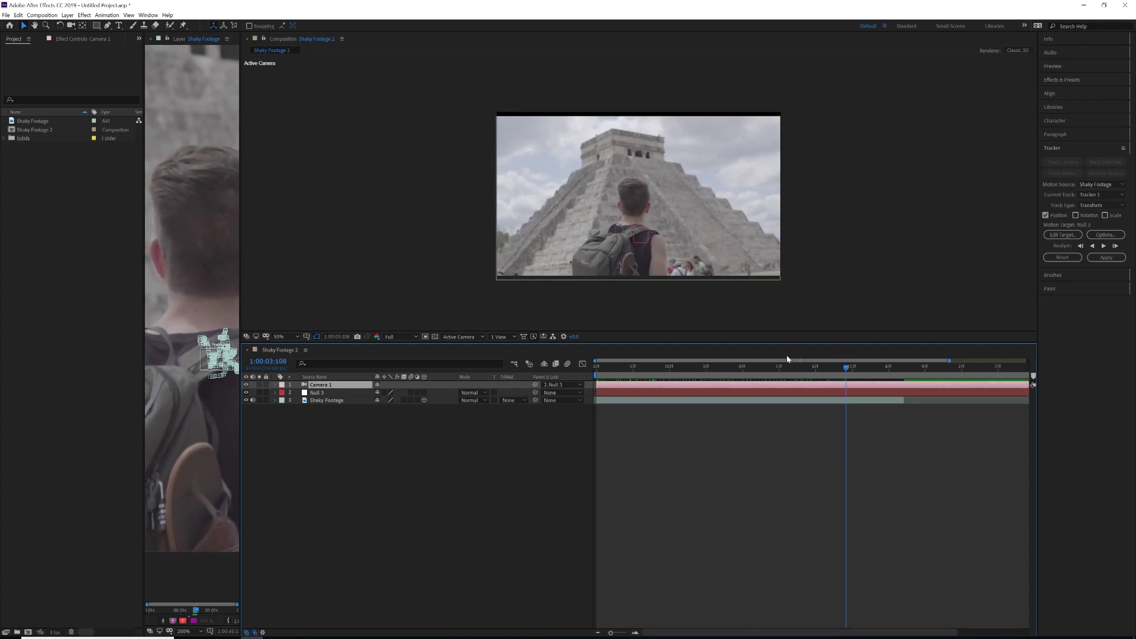
left_click_drag(627, 368, 594, 367)
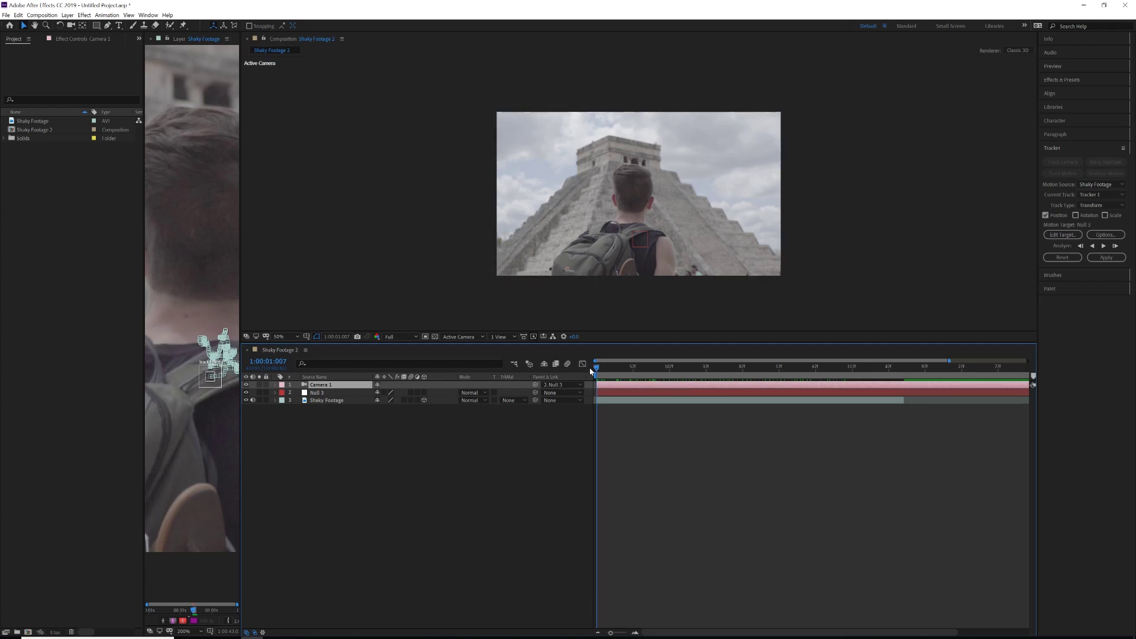
left_click_drag(601, 367, 658, 372)
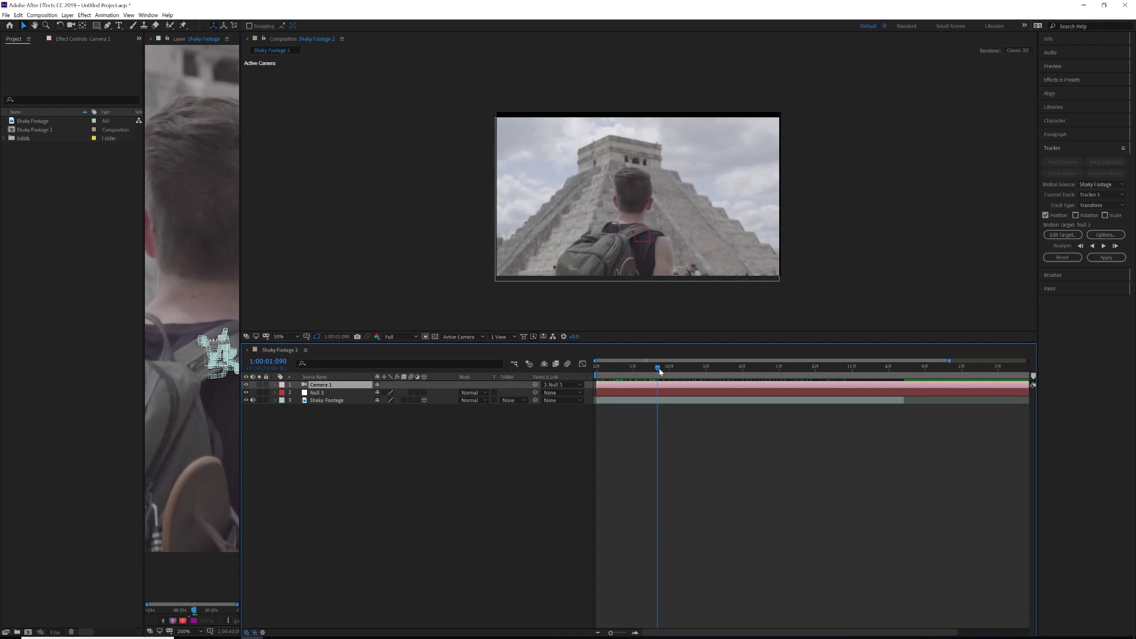
left_click_drag(660, 371, 731, 370)
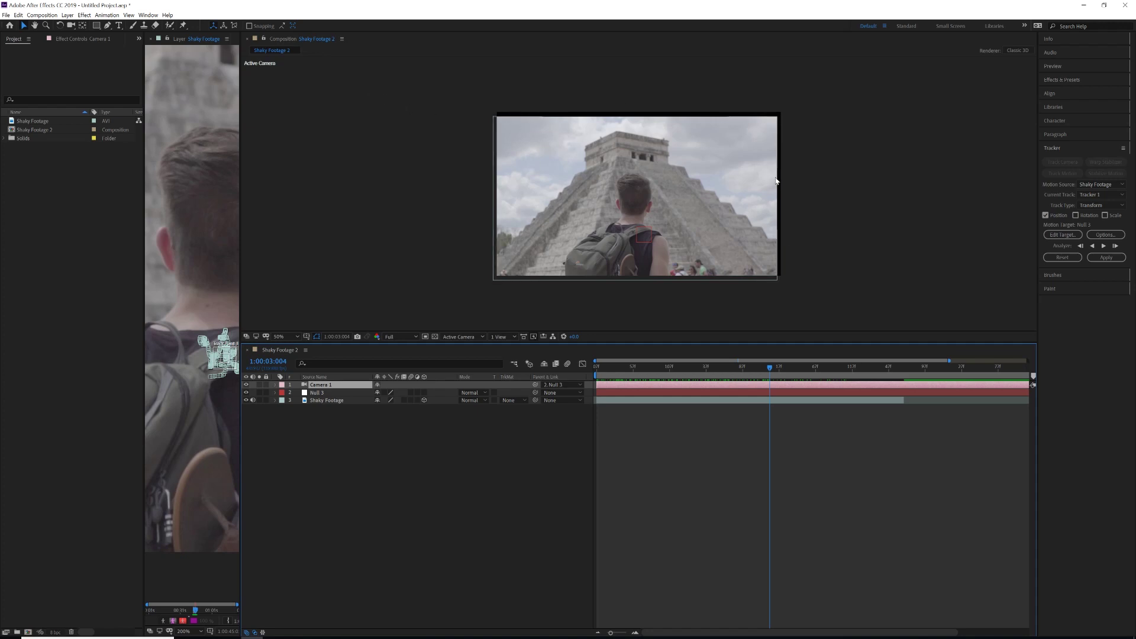
left_click_drag(630, 375, 584, 367)
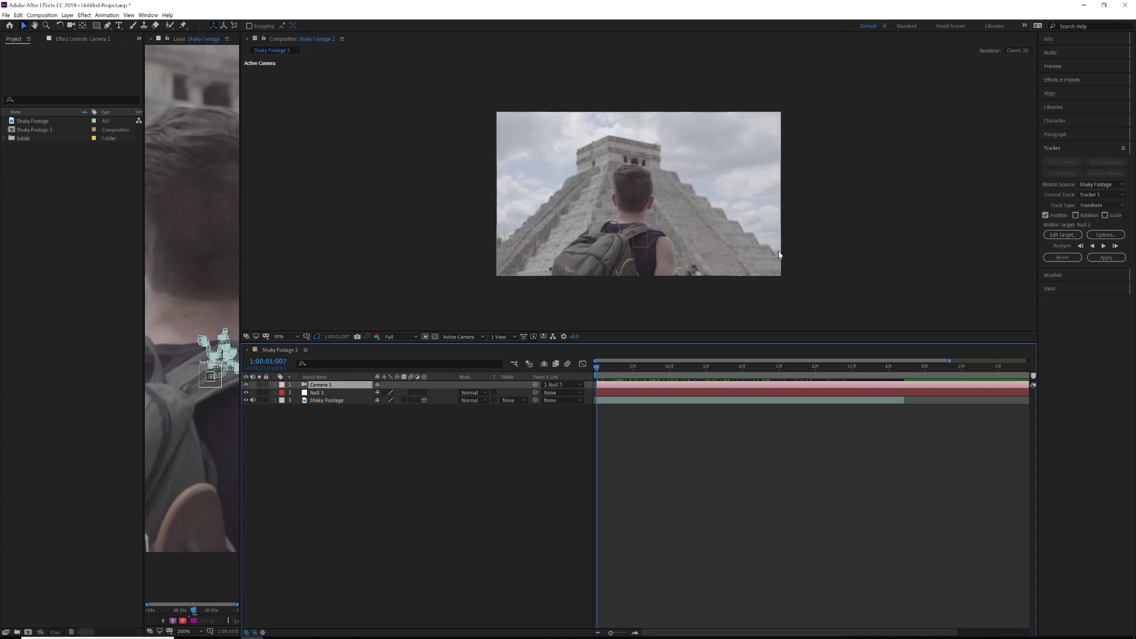
left_click(643, 368)
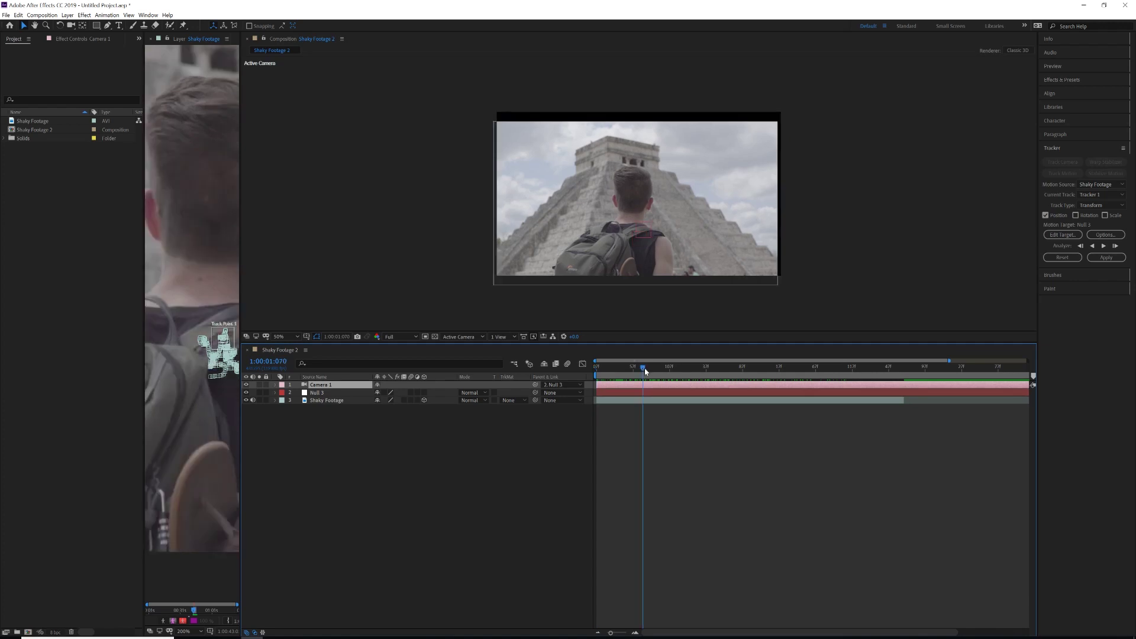
Set Shaky Footage's Scale to 115% and scrub to confirm the black edges are hidden.
left_click(599, 370)
left_click(348, 400)
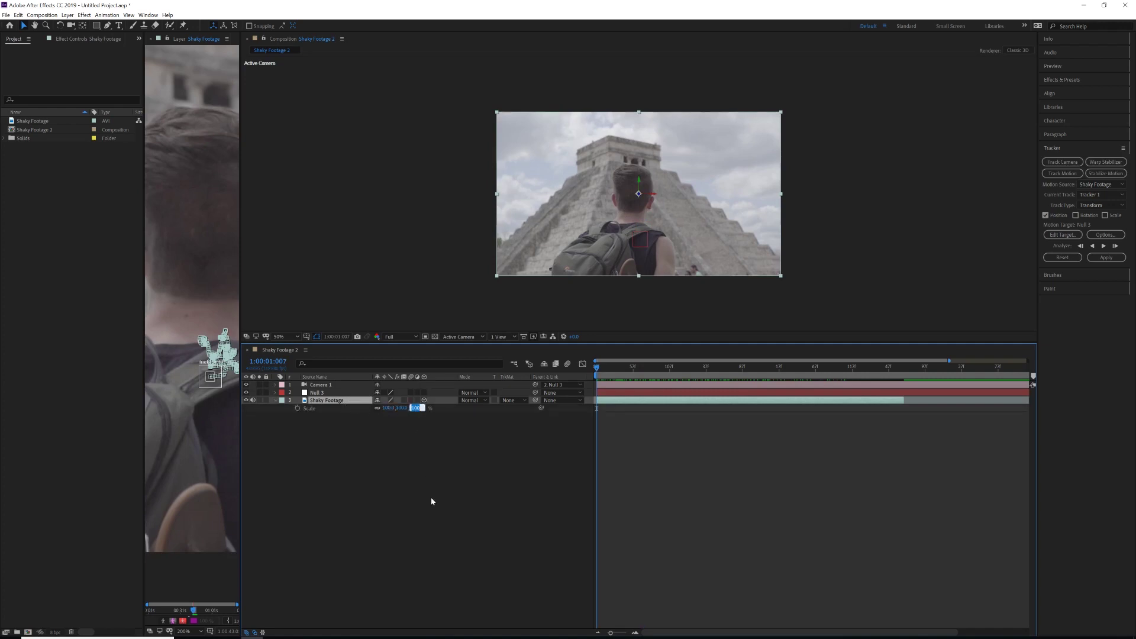
type("115")
key("Return")
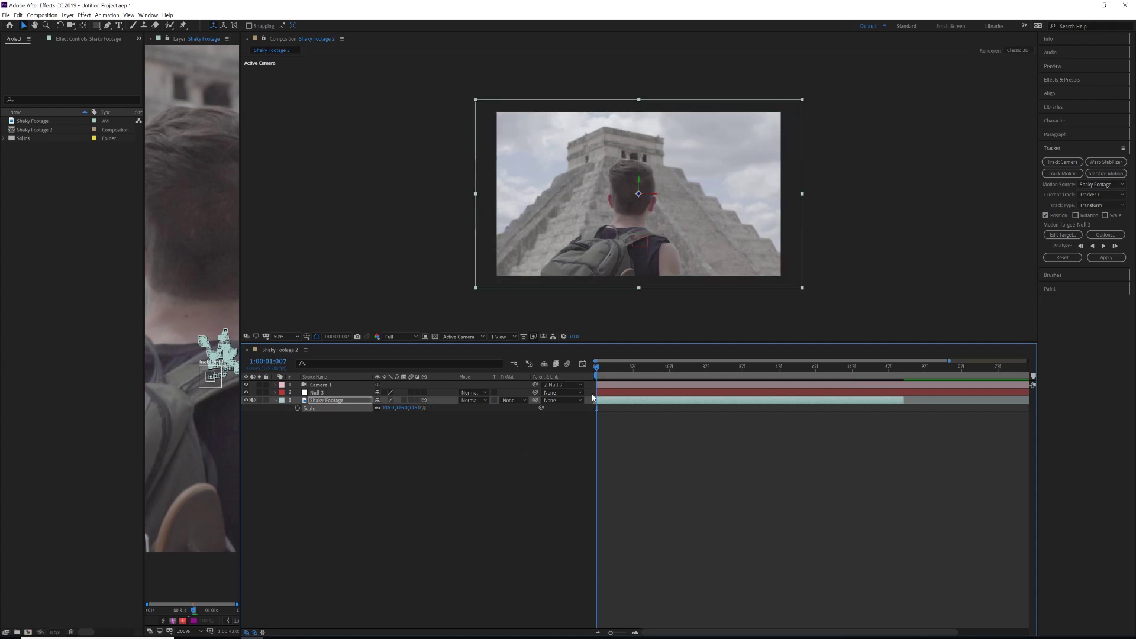
left_click_drag(596, 373, 831, 367)
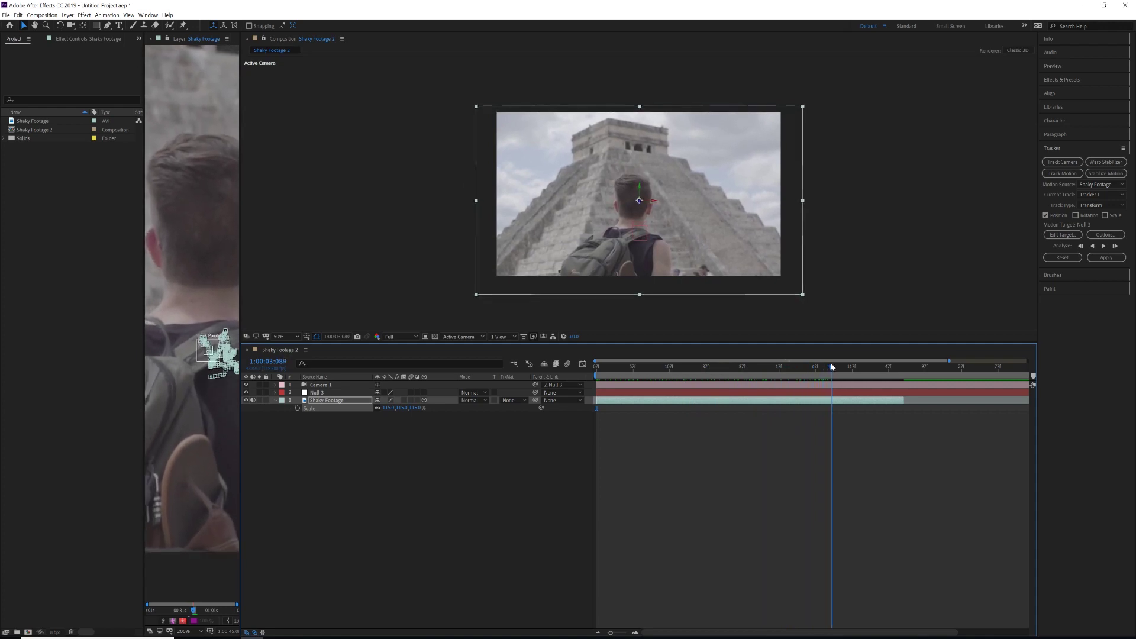